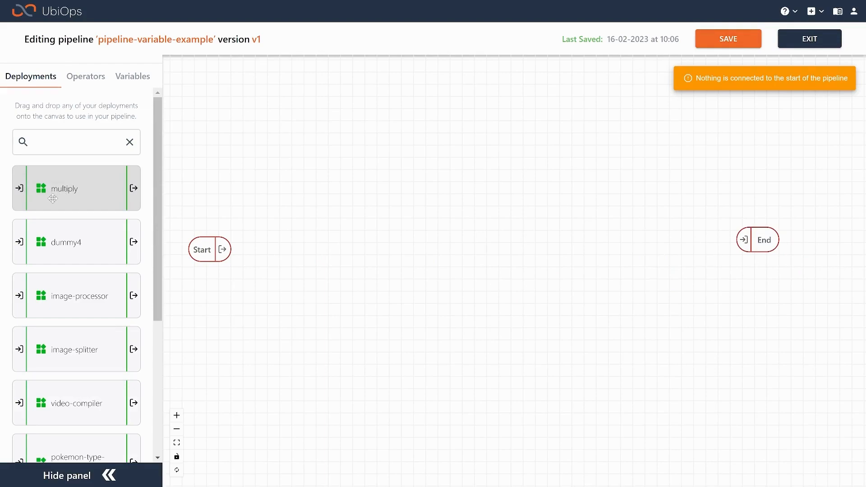
Add the multiply deployment to the pipeline canvas and place it between the Start and End objects
{"action": "left_click_drag", "start_coordinate": [56, 191], "coordinate": [496, 245]}
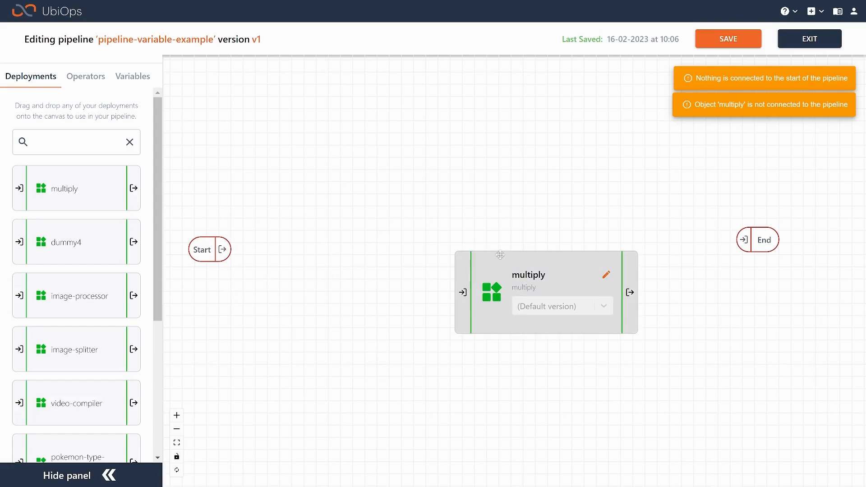
{"action": "left_click_drag", "start_coordinate": [498, 253], "coordinate": [430, 229]}
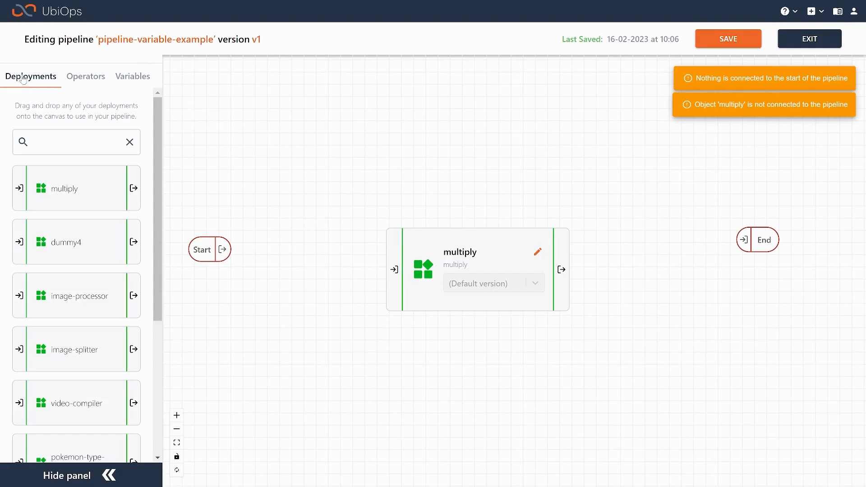
Create an integer pipeline variable named factor with the value 3
{"action": "left_click", "coordinate": [143, 77]}
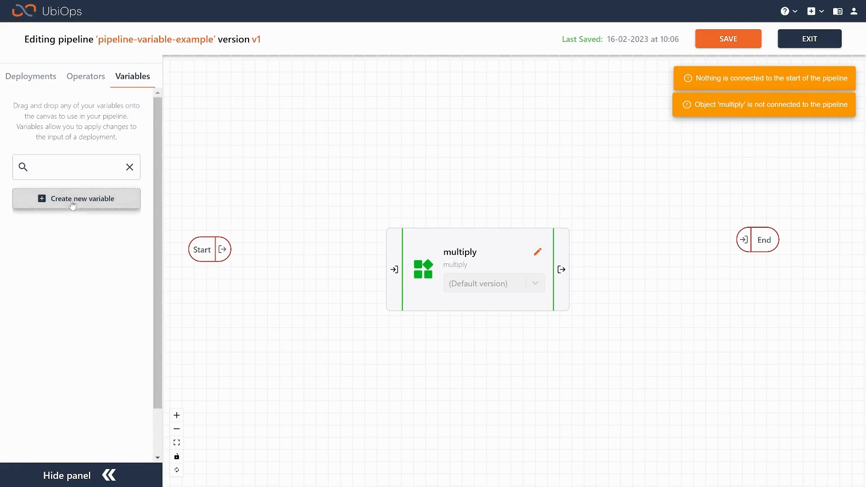
{"action": "left_click", "coordinate": [72, 205]}
{"action": "left_click_drag", "start_coordinate": [415, 260], "coordinate": [278, 253]}
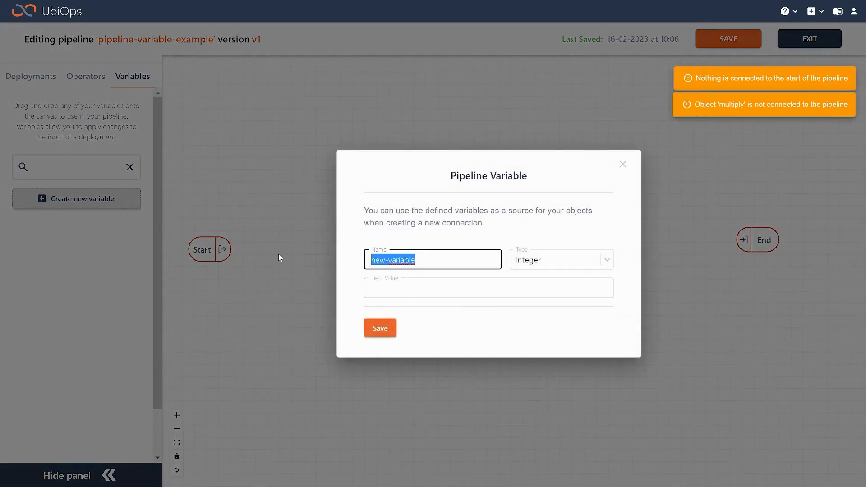
{"action": "type", "text": "factor"}
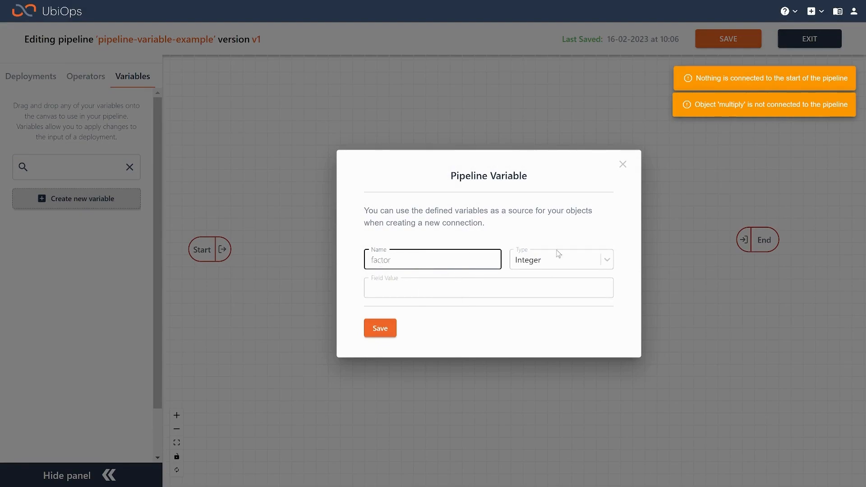
{"action": "left_click", "coordinate": [424, 294]}
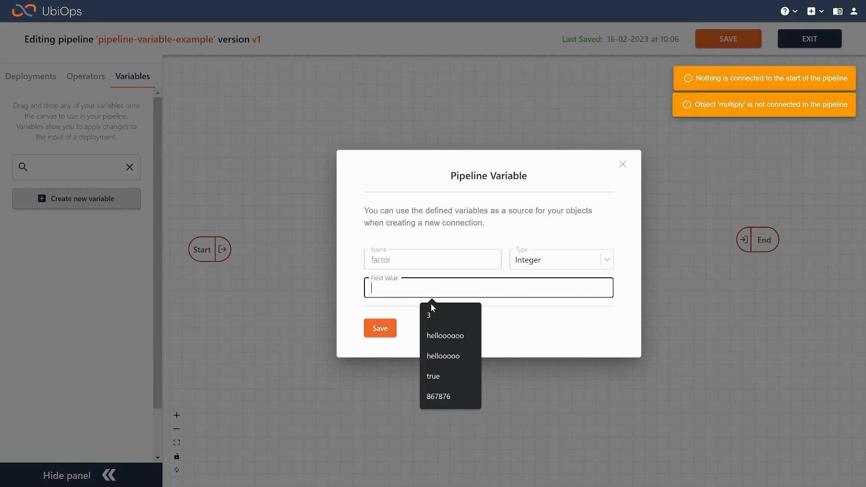
{"action": "key", "text": "Down"}
{"action": "key", "text": "Return"}
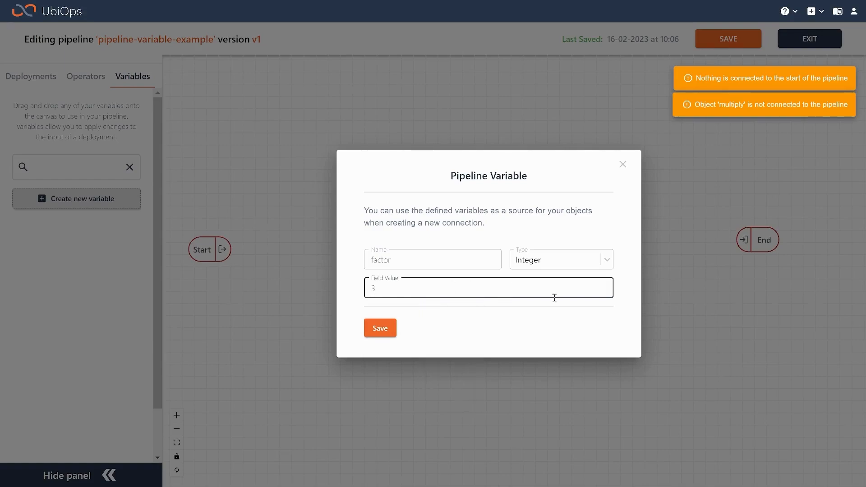
{"action": "left_click", "coordinate": [556, 261]}
{"action": "scroll", "coordinate": [555, 316], "scroll_direction": "down", "scroll_amount": 3}
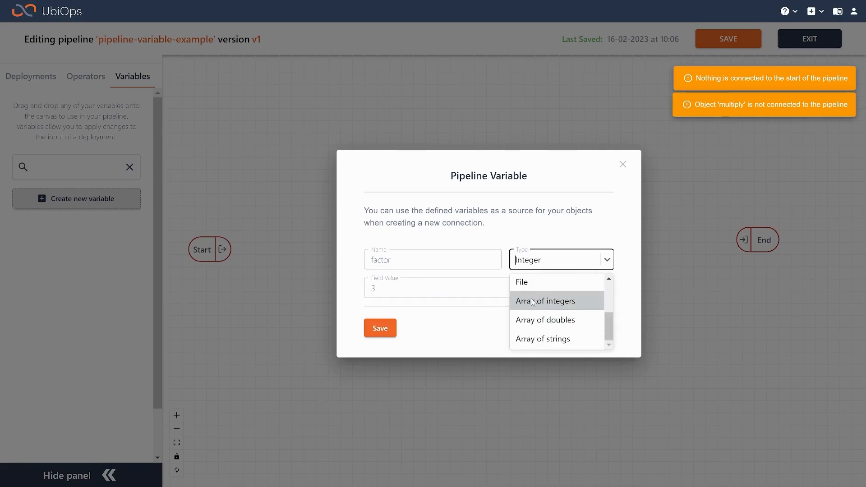
{"action": "left_click", "coordinate": [443, 315]}
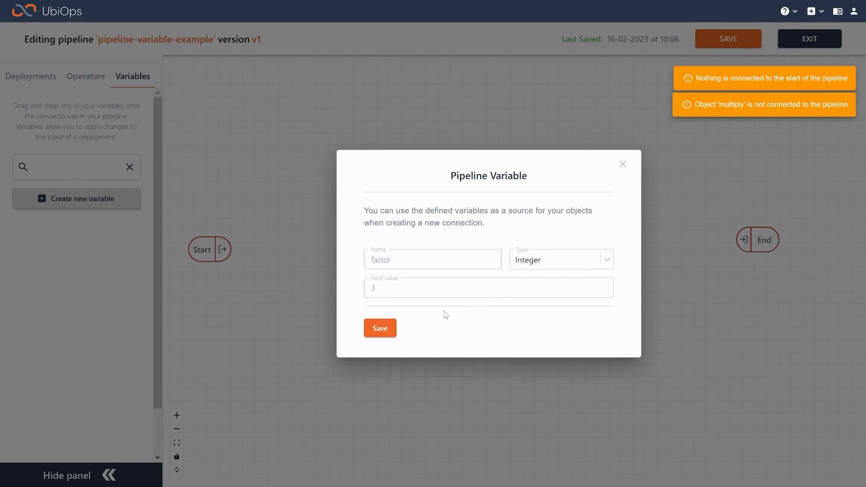
{"action": "left_click", "coordinate": [394, 331]}
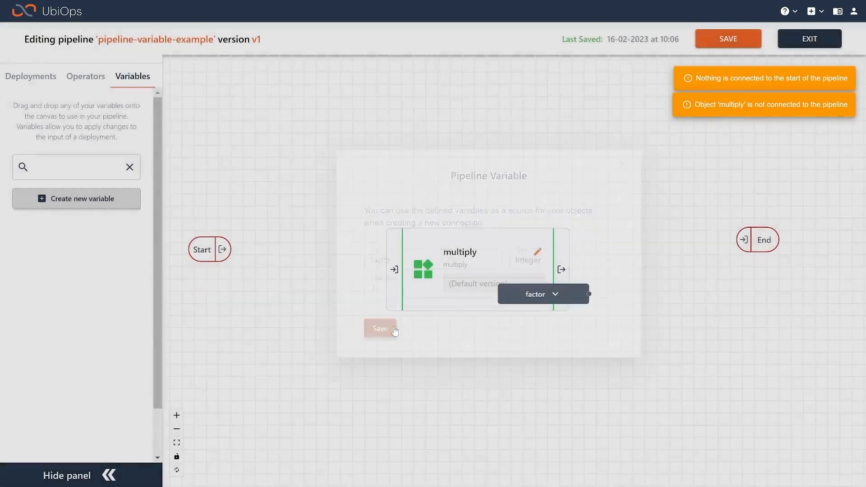
Arrange the canvas with the factor variable below Start and the multiply deployment shifted slightly towards End
{"action": "left_click_drag", "start_coordinate": [574, 295], "coordinate": [323, 348]}
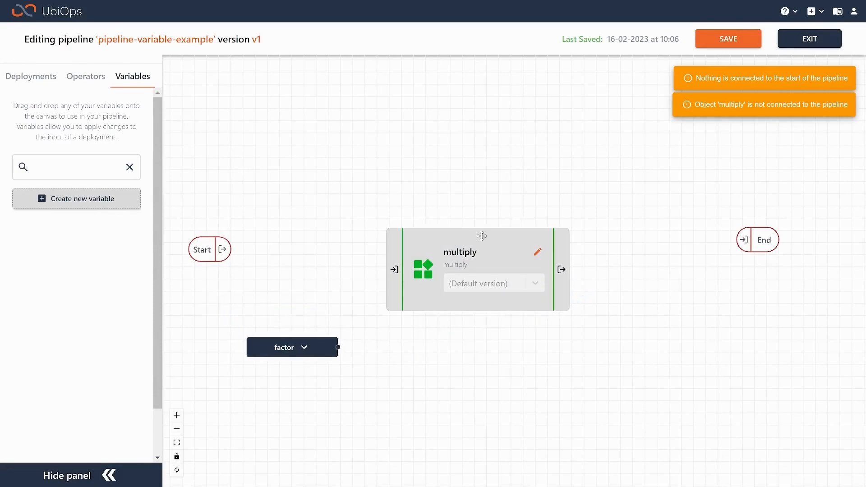
{"action": "left_click_drag", "start_coordinate": [271, 356], "coordinate": [240, 378]}
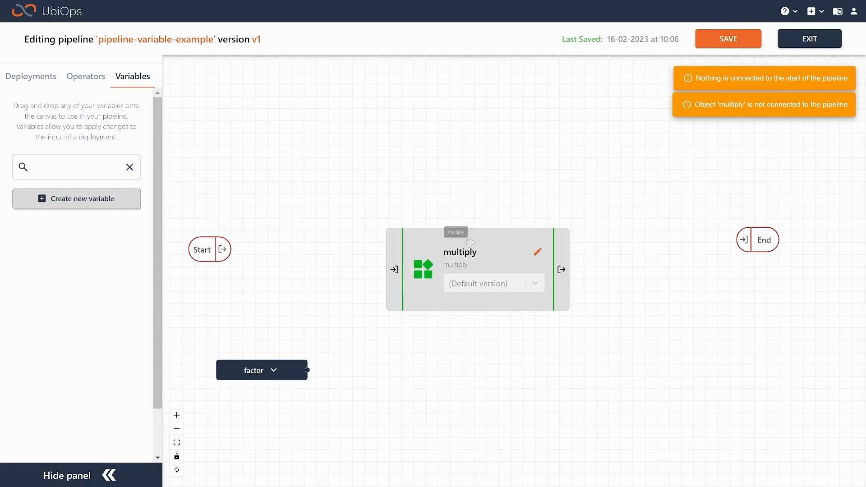
{"action": "left_click_drag", "start_coordinate": [470, 245], "coordinate": [516, 230]}
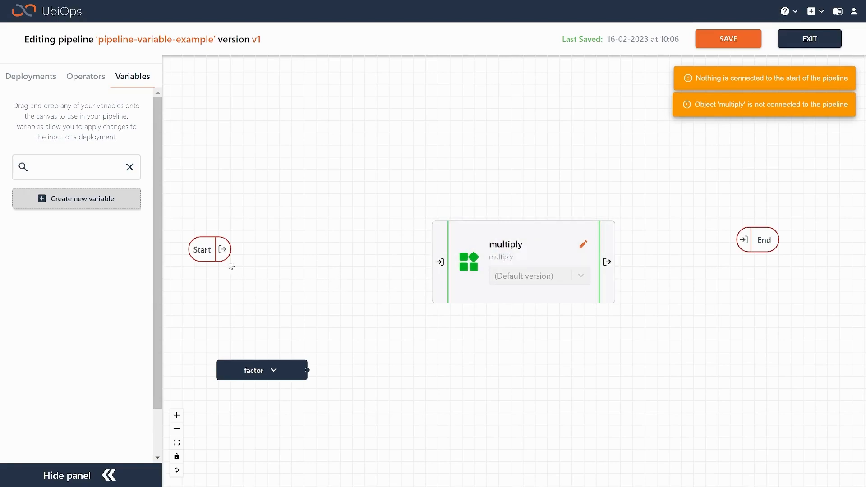
Connect the pipeline start and the factor variable to multiply, mapping factor to the multiplication_factor input
{"action": "left_click_drag", "start_coordinate": [224, 252], "coordinate": [441, 264]}
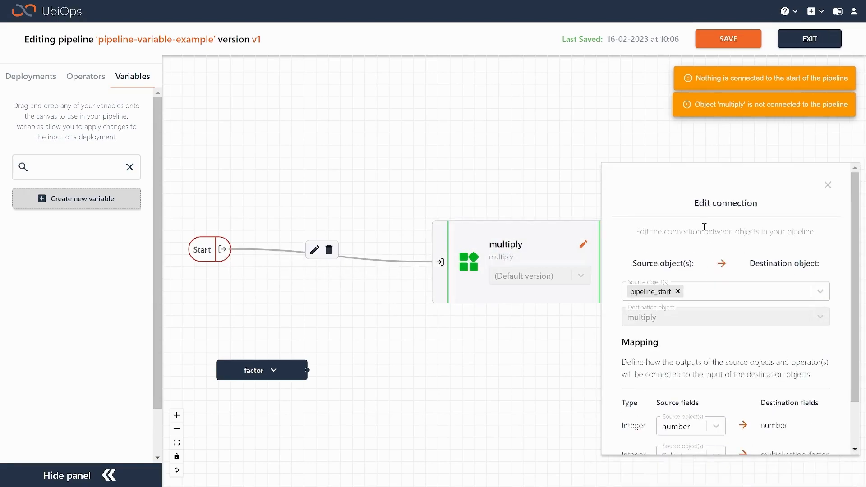
{"action": "left_click", "coordinate": [747, 298]}
{"action": "left_click", "coordinate": [674, 321]}
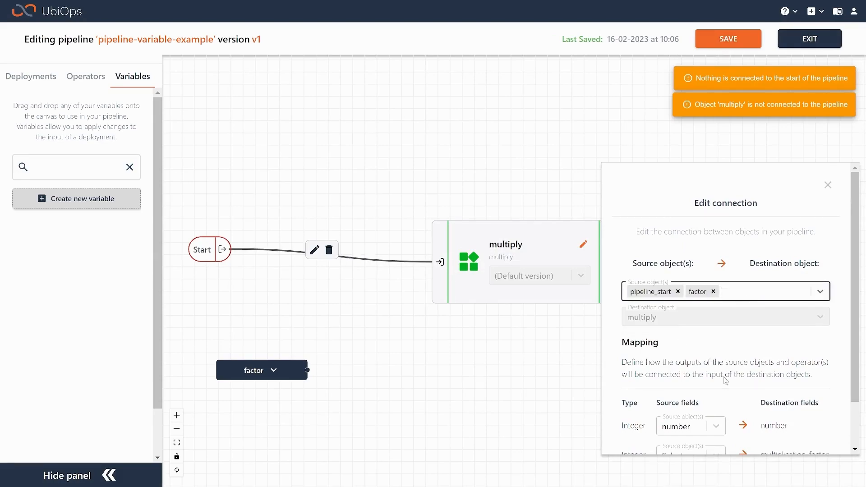
{"action": "scroll", "coordinate": [728, 357], "scroll_direction": "down", "scroll_amount": 1}
{"action": "left_click", "coordinate": [711, 404]}
{"action": "left_click", "coordinate": [685, 372]}
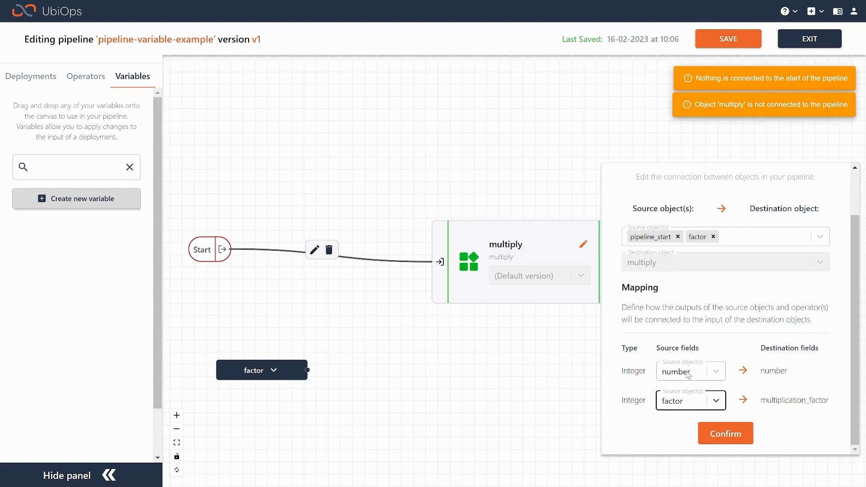
{"action": "left_click", "coordinate": [731, 435]}
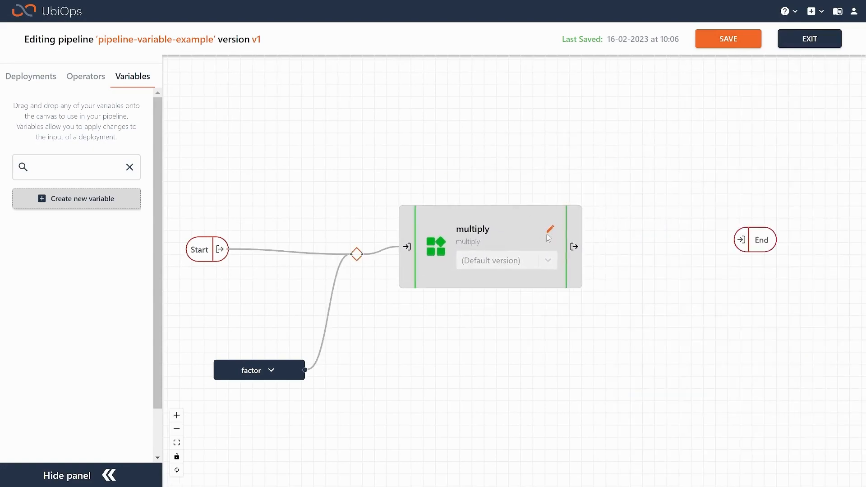
Connect multiply to the pipeline end, accepting the number_multiplied mapping, and save the pipeline
{"action": "left_click_drag", "start_coordinate": [579, 243], "coordinate": [742, 239]}
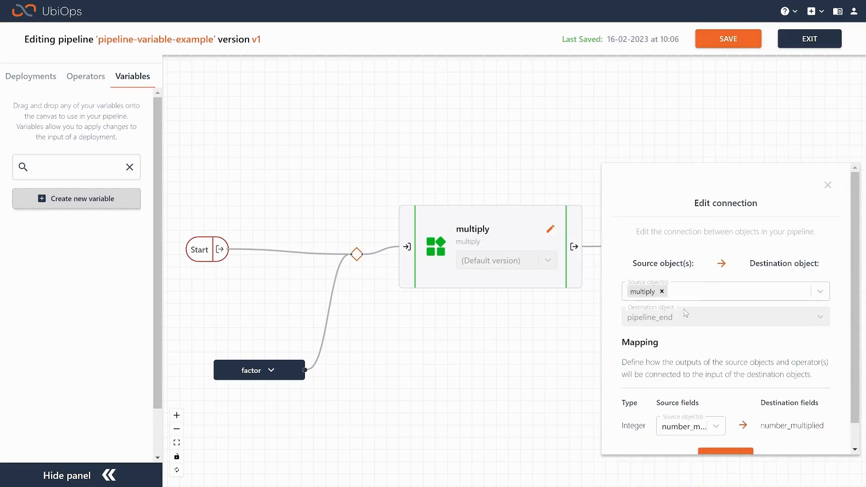
{"action": "scroll", "coordinate": [726, 448], "scroll_direction": "down", "scroll_amount": 1}
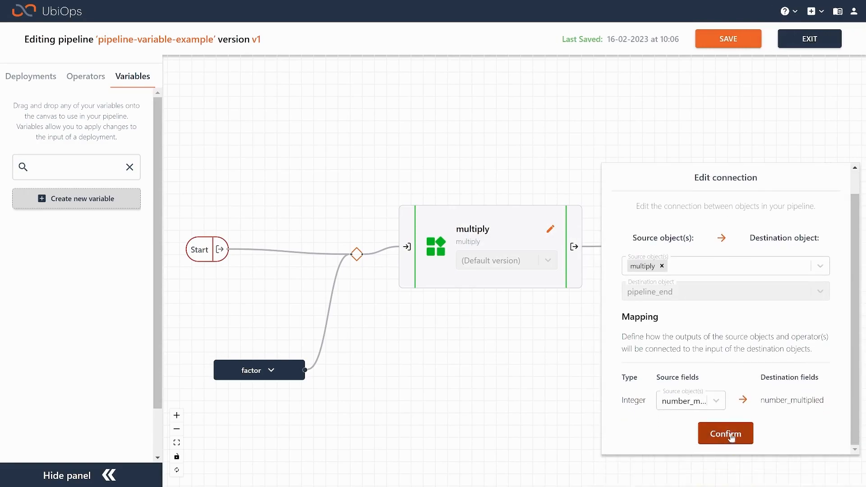
{"action": "left_click", "coordinate": [733, 435]}
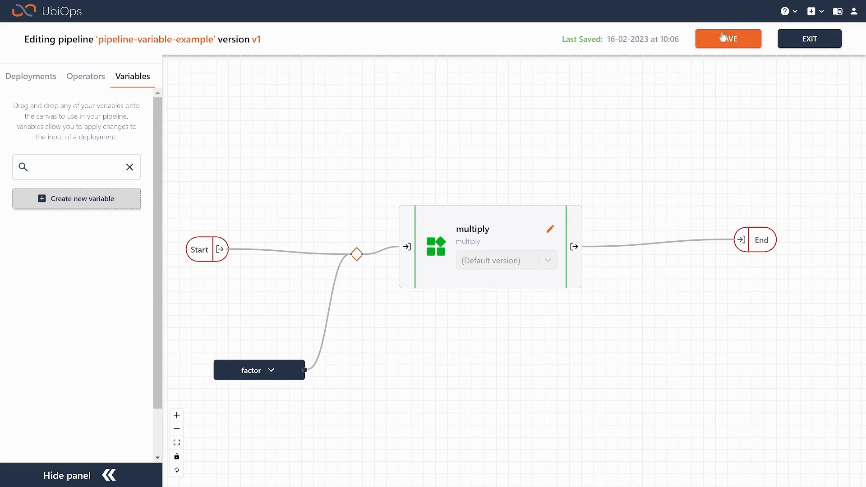
{"action": "left_click", "coordinate": [742, 43]}
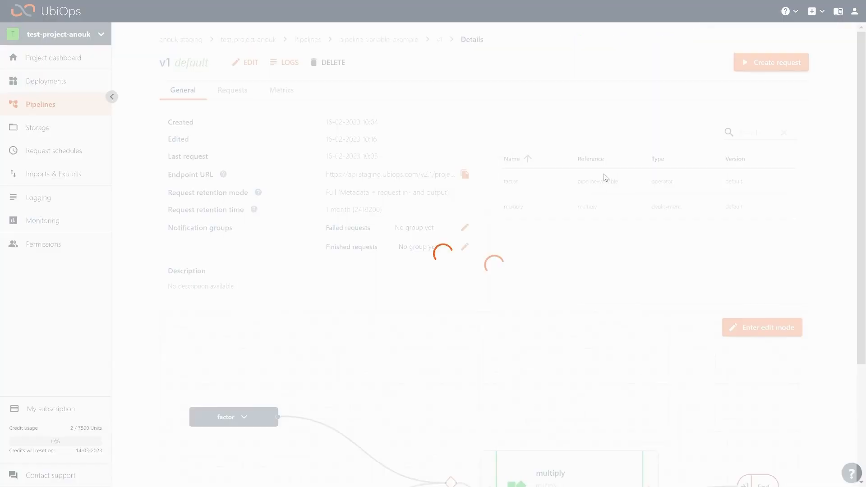
Create a direct request to the pipeline with number 3, check its results and close them
{"action": "scroll", "coordinate": [391, 336], "scroll_direction": "down", "scroll_amount": 1}
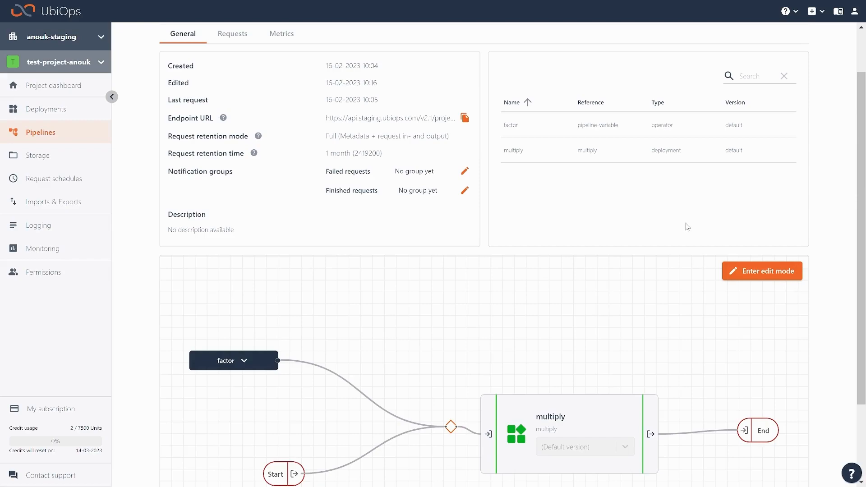
{"action": "scroll", "coordinate": [688, 229], "scroll_direction": "up", "scroll_amount": 1}
{"action": "left_click", "coordinate": [770, 63]}
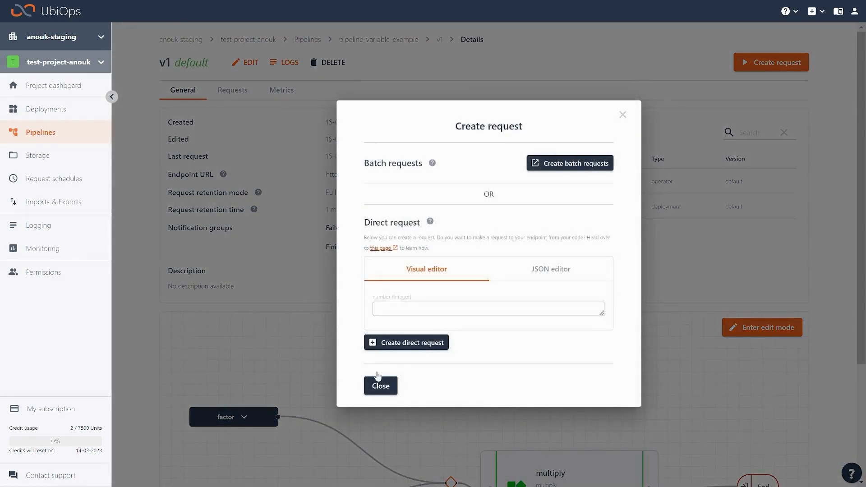
{"action": "left_click", "coordinate": [429, 312]}
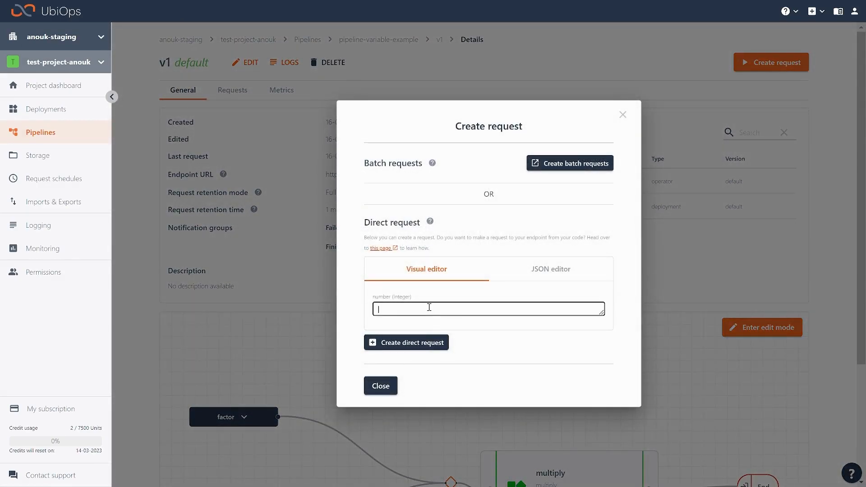
{"action": "type", "text": "3"}
{"action": "left_click", "coordinate": [432, 346]}
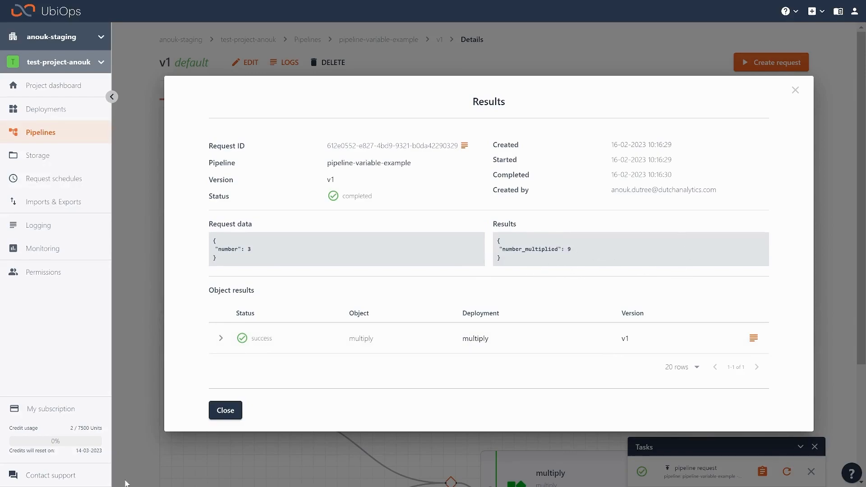
{"action": "left_click", "coordinate": [225, 410]}
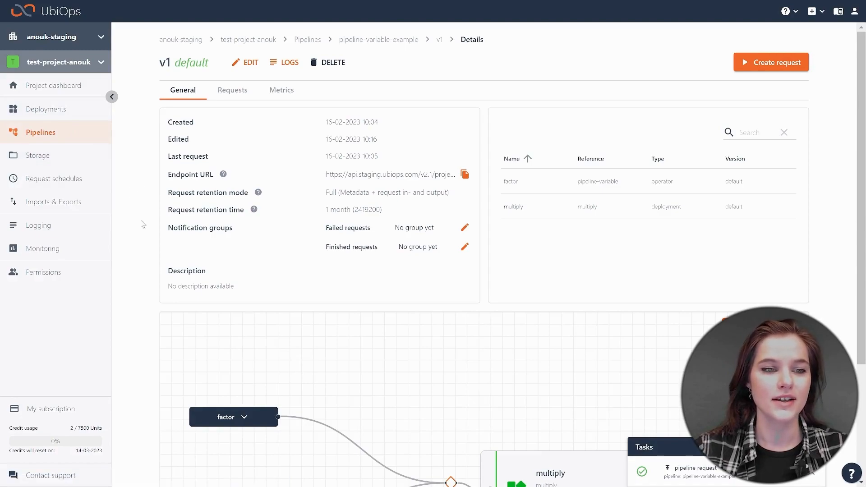
View the previous runs of the every-minute request schedule
{"action": "left_click", "coordinate": [70, 184]}
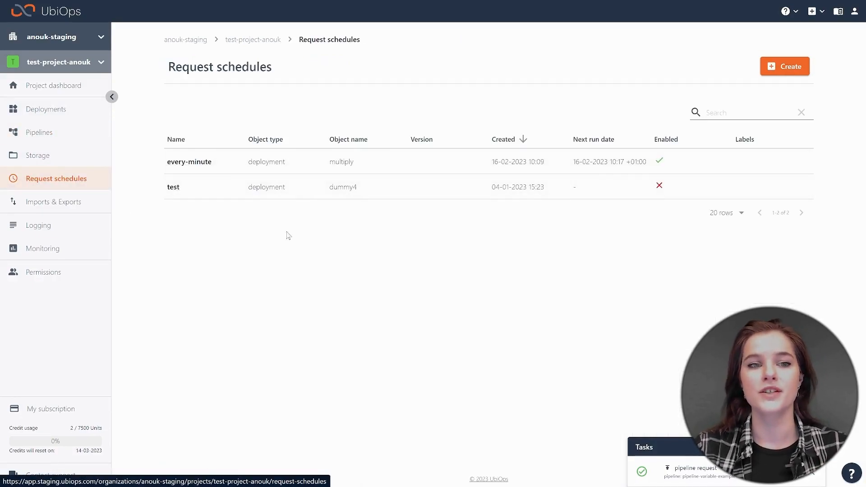
{"action": "left_click", "coordinate": [190, 163]}
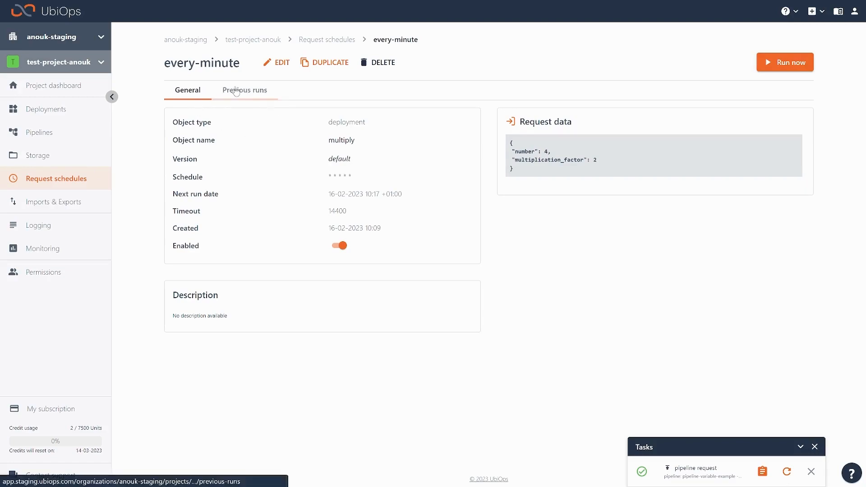
{"action": "left_click", "coordinate": [249, 97]}
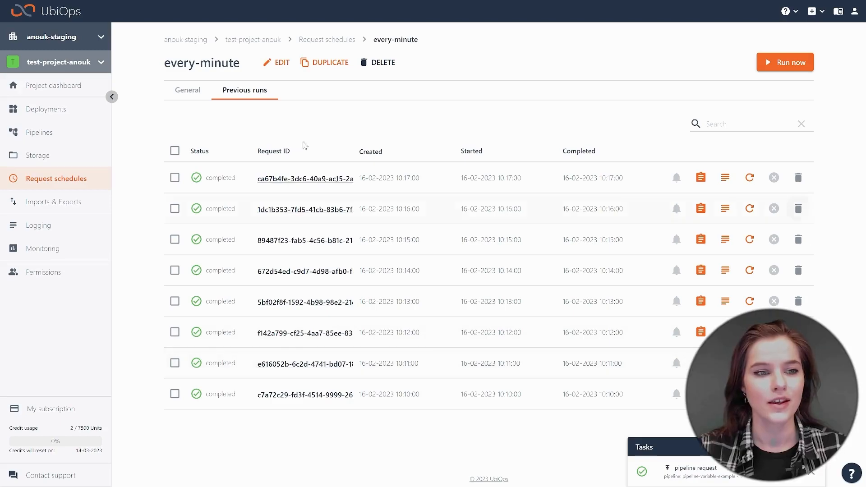
Look through the project's logging and monitoring pages, including the list of audit events
{"action": "left_click", "coordinate": [52, 230]}
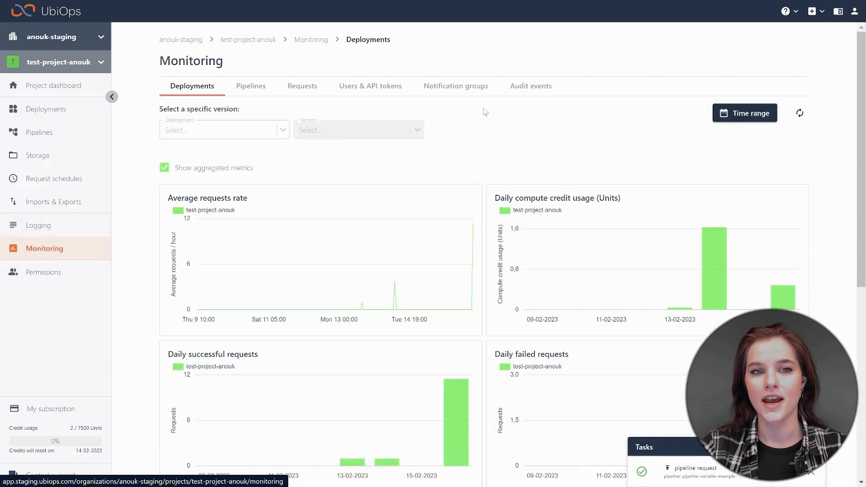
{"action": "left_click", "coordinate": [534, 92]}
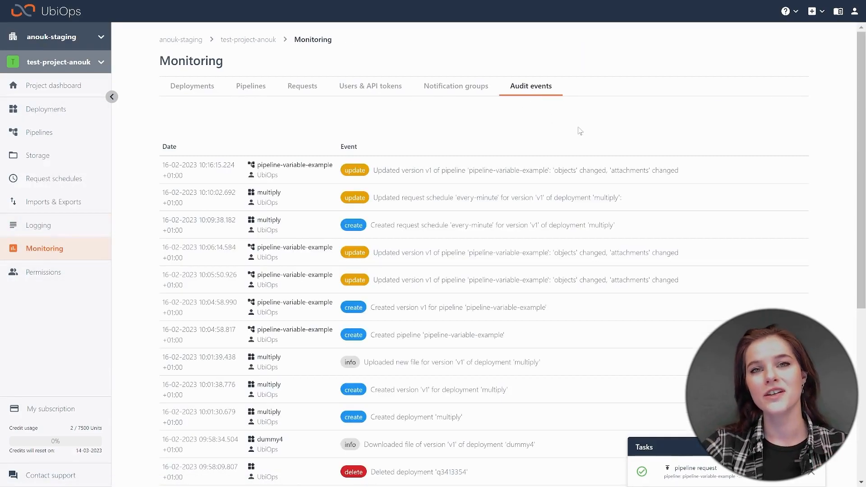